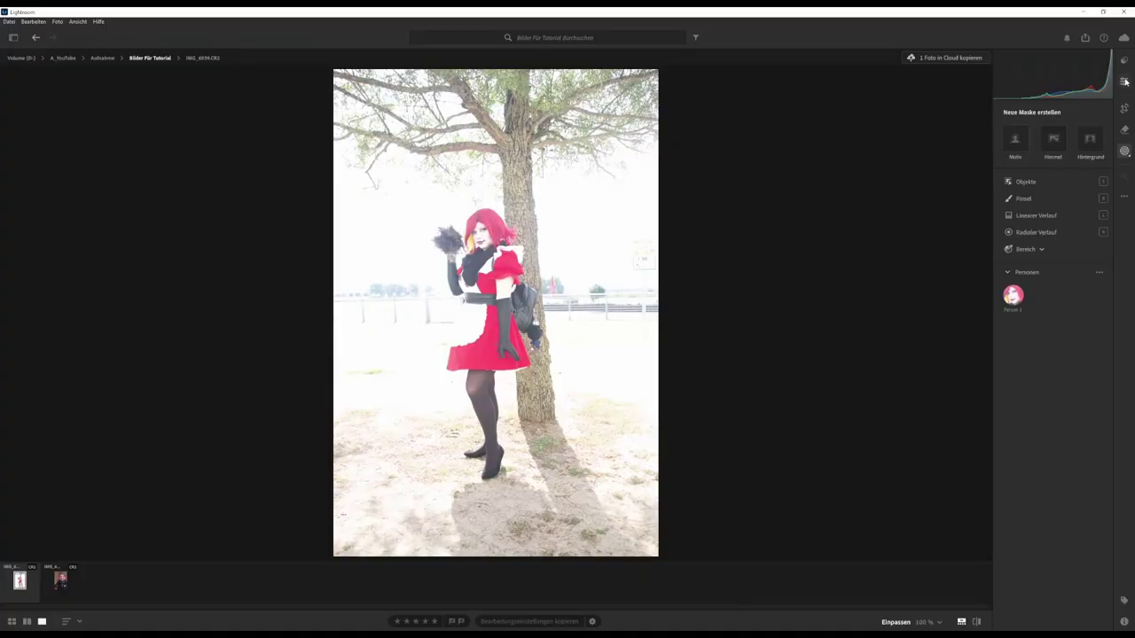
Apply Auto tone correction to darken the overexposed tree photo and add contrast
key(e)
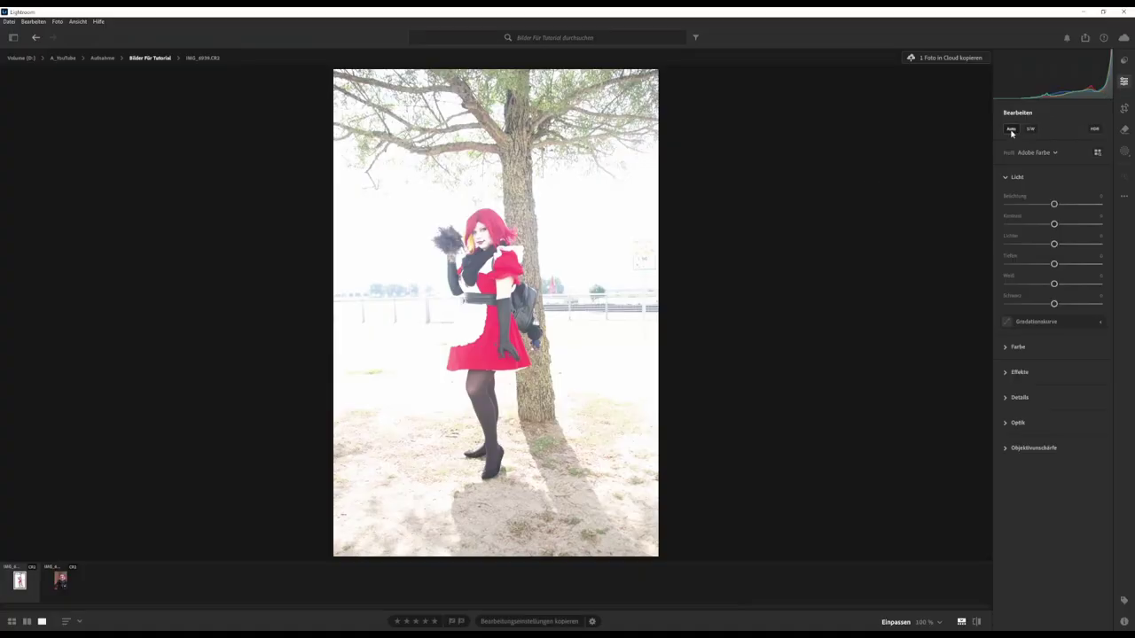
click(1010, 129)
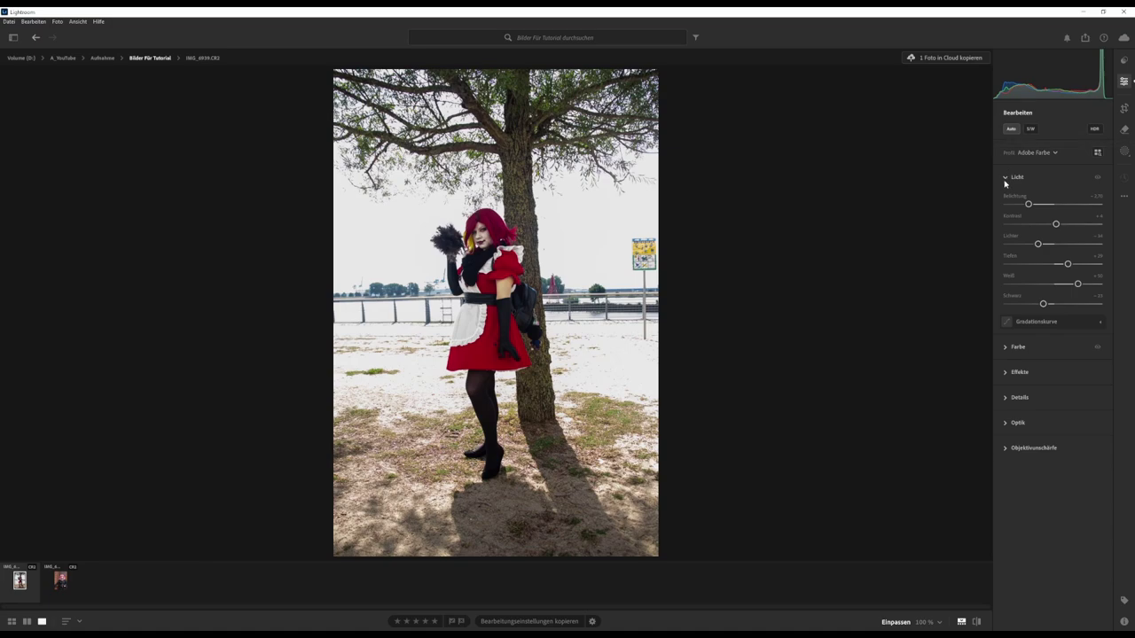
click(1005, 178)
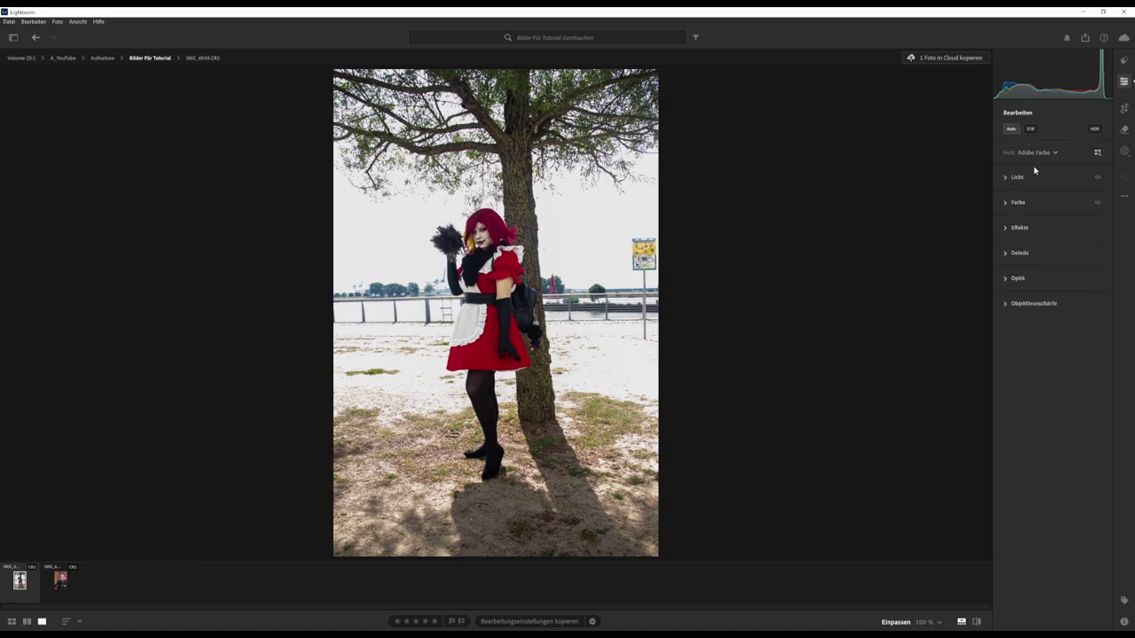
click(1123, 152)
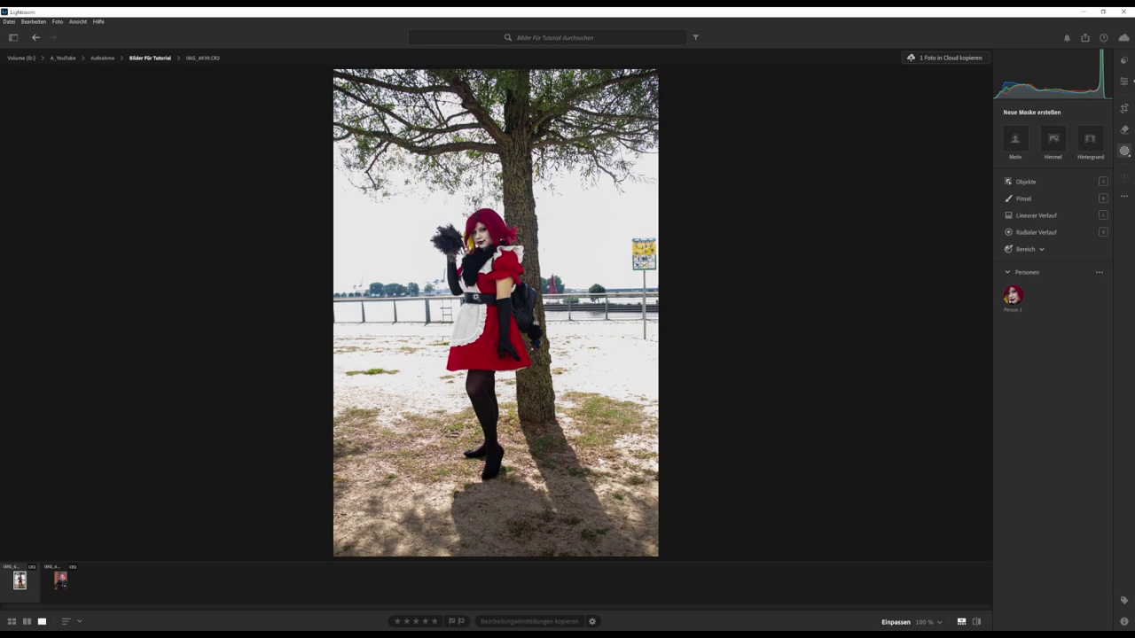
Create subject mask 'Maske 1' on the woman with Belichtung +0,28 and Kontrast -7
click(1014, 142)
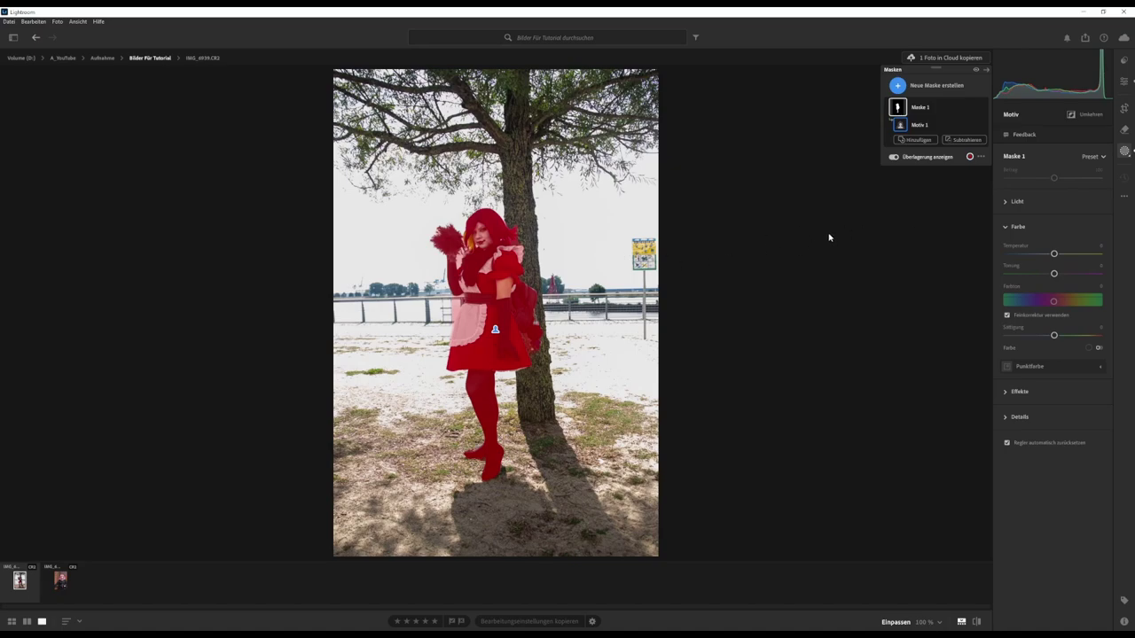
click(1004, 203)
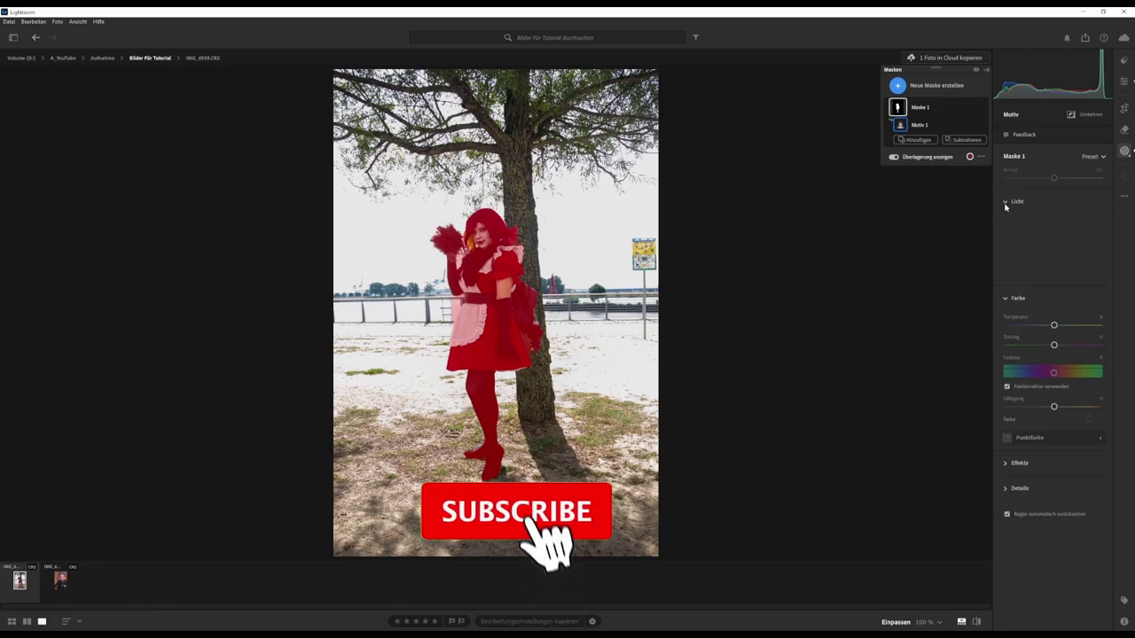
drag(1053, 229, 1056, 230)
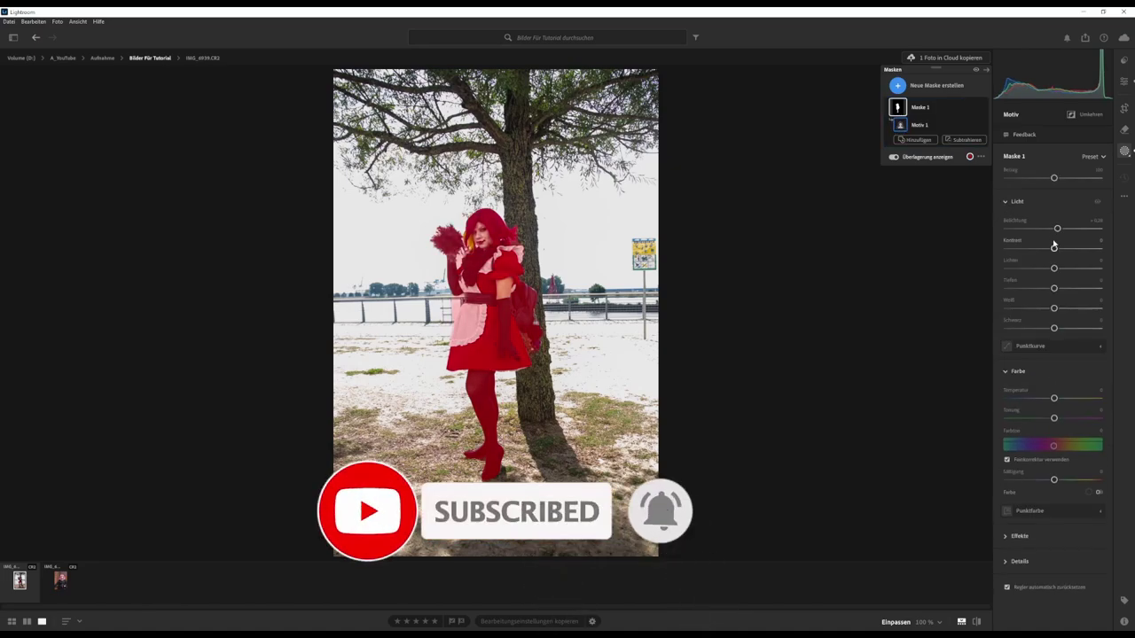
drag(1054, 249, 1050, 247)
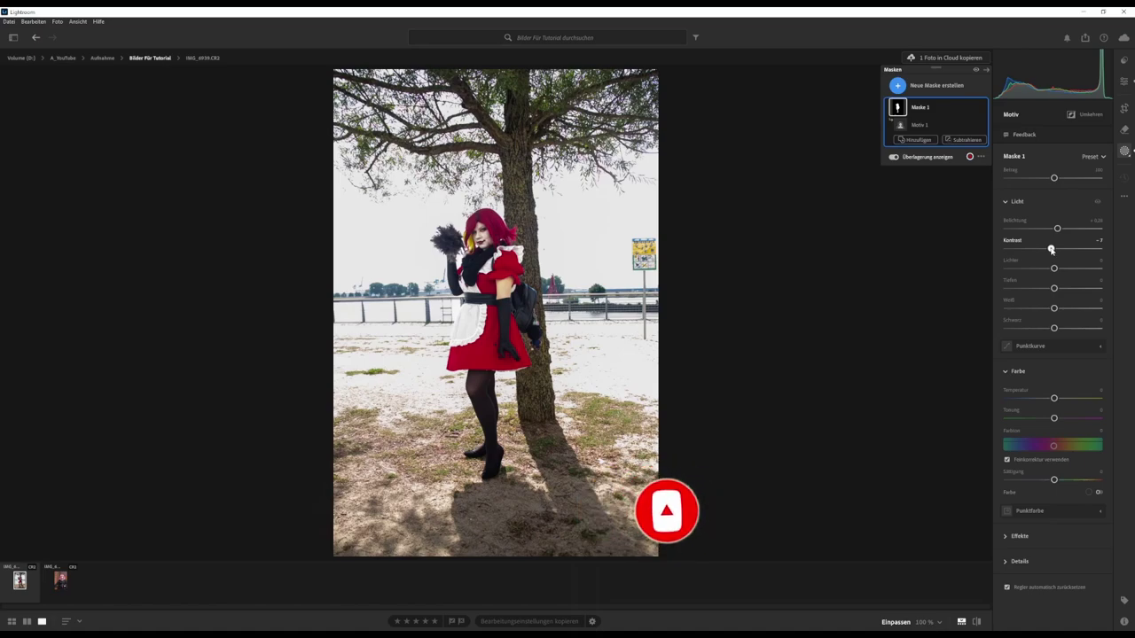
click(1011, 203)
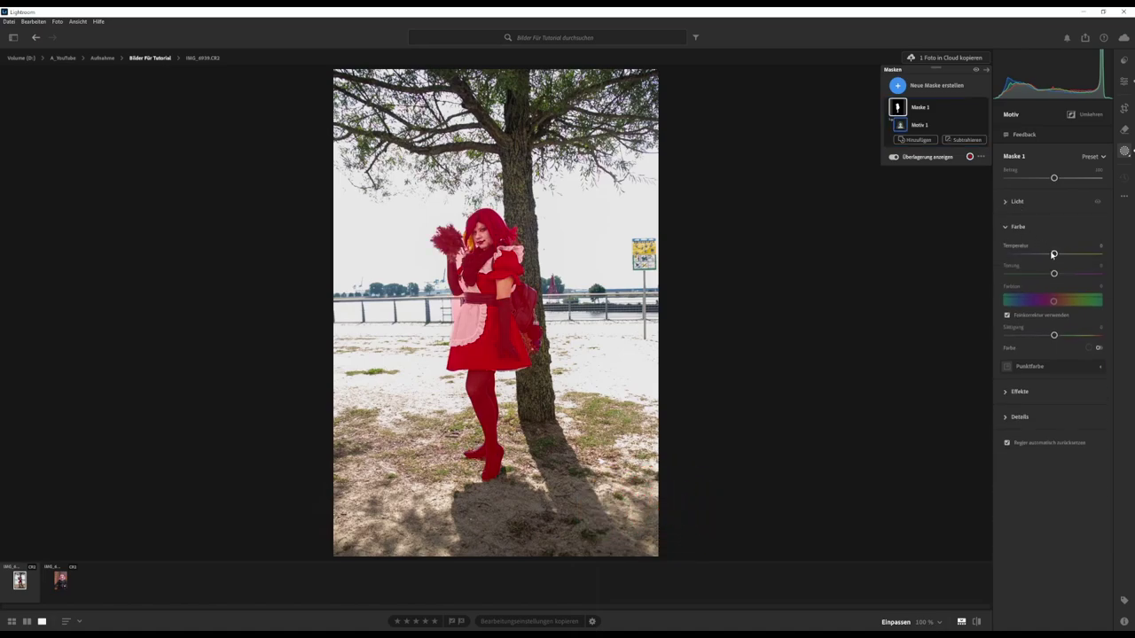
mouse_move(1054, 255)
mouse_down()
mouse_move(1072, 256)
mouse_move(1053, 255)
mouse_up()
click(1018, 227)
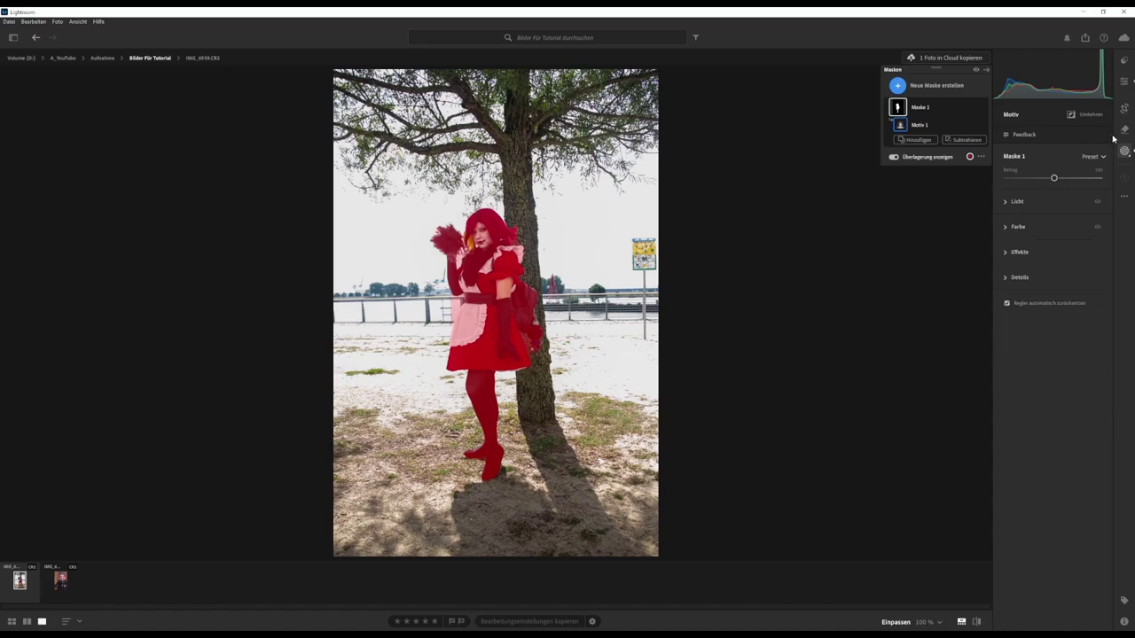
Send the tree photo IMG_6939.tif to Photoshop with 'In Photoshop bearbeiten'
click(1124, 80)
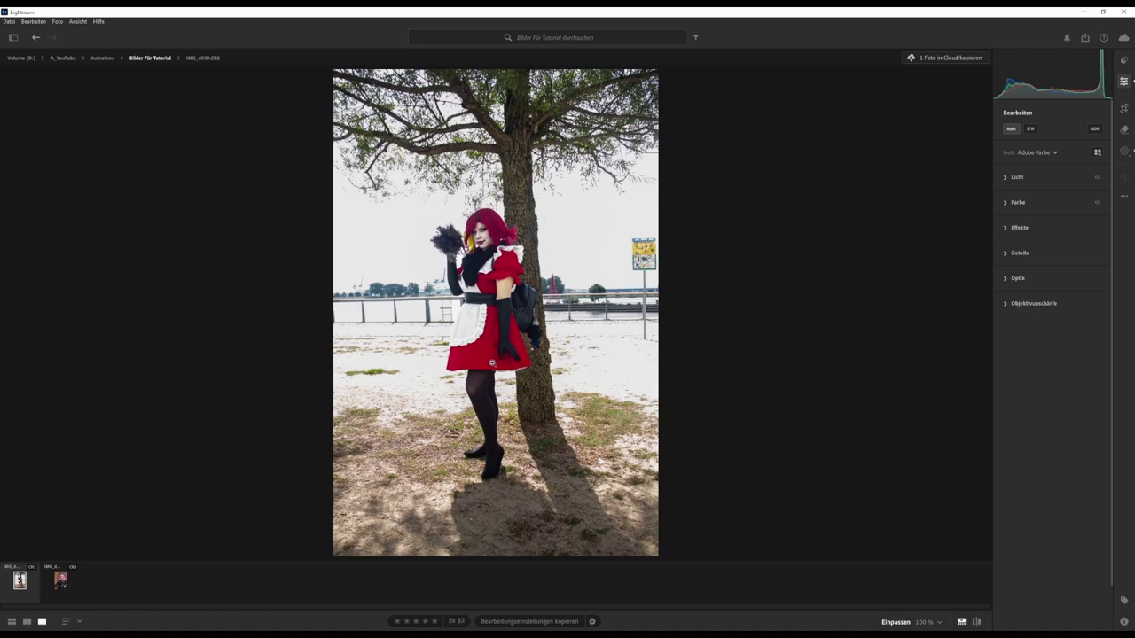
right_click(490, 288)
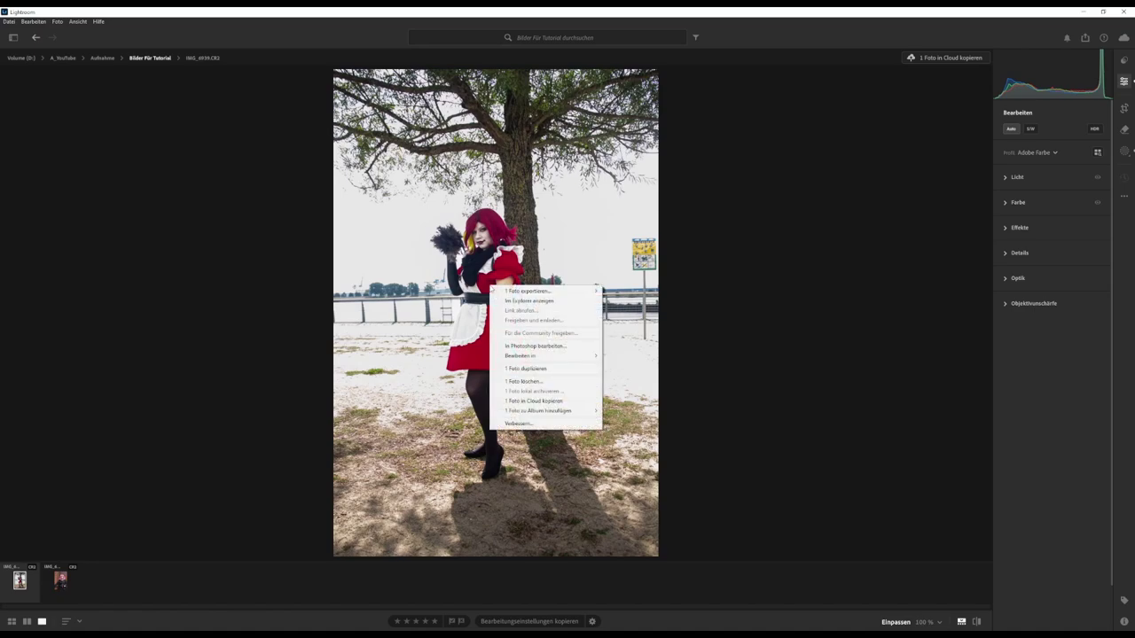
click(532, 346)
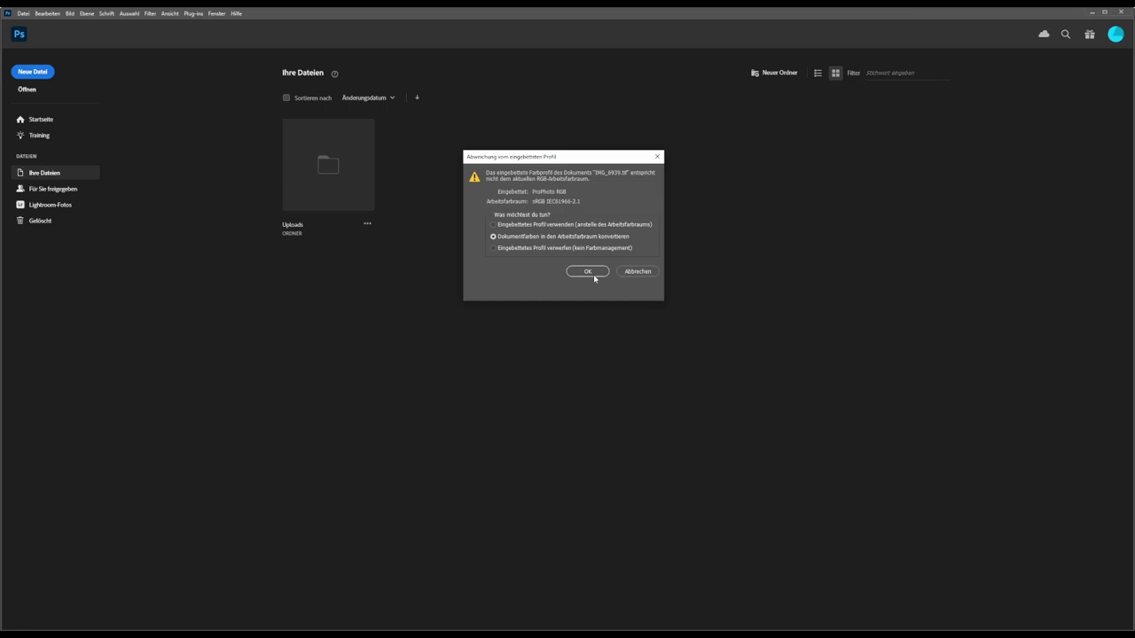
Open the photo in Photoshop's working colour space, then close the cutout without saving
click(594, 279)
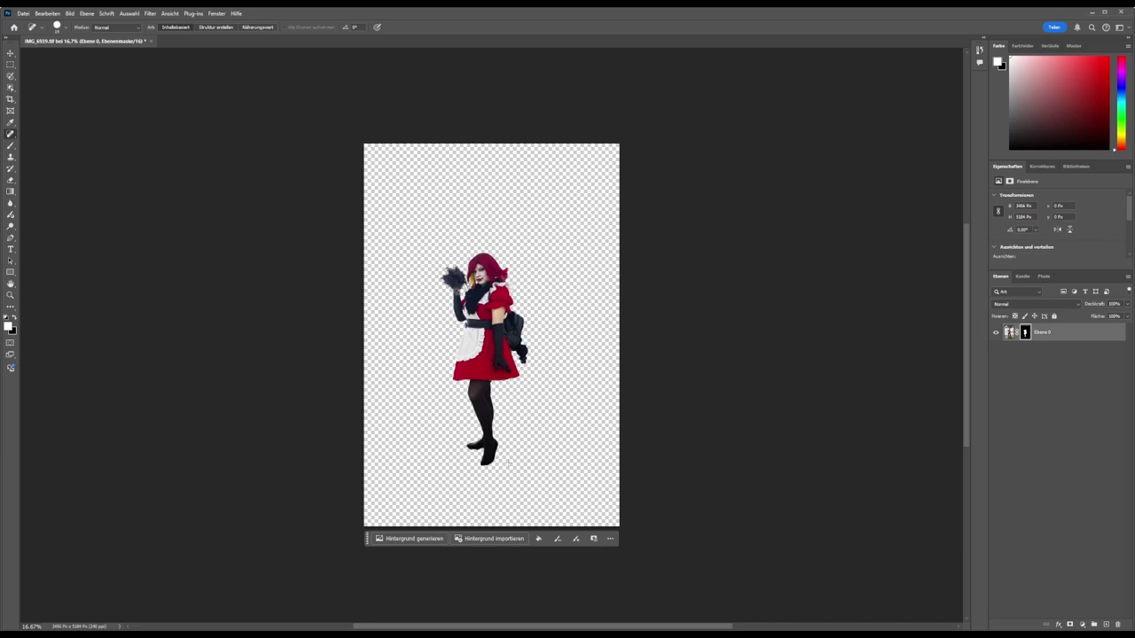
click(22, 14)
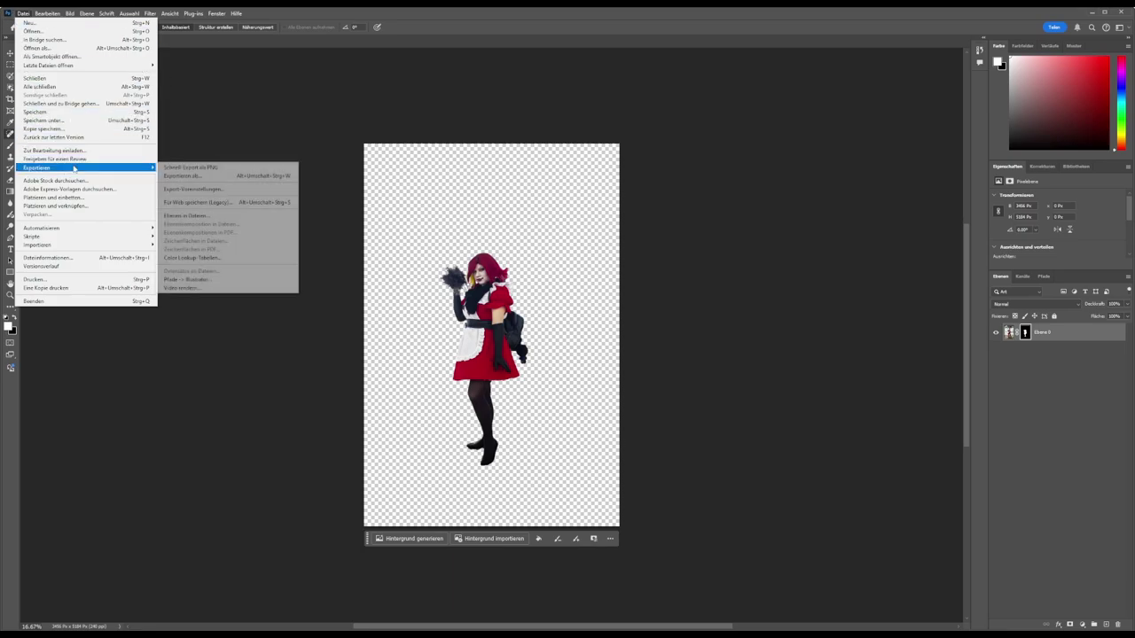
mouse_move(38, 168)
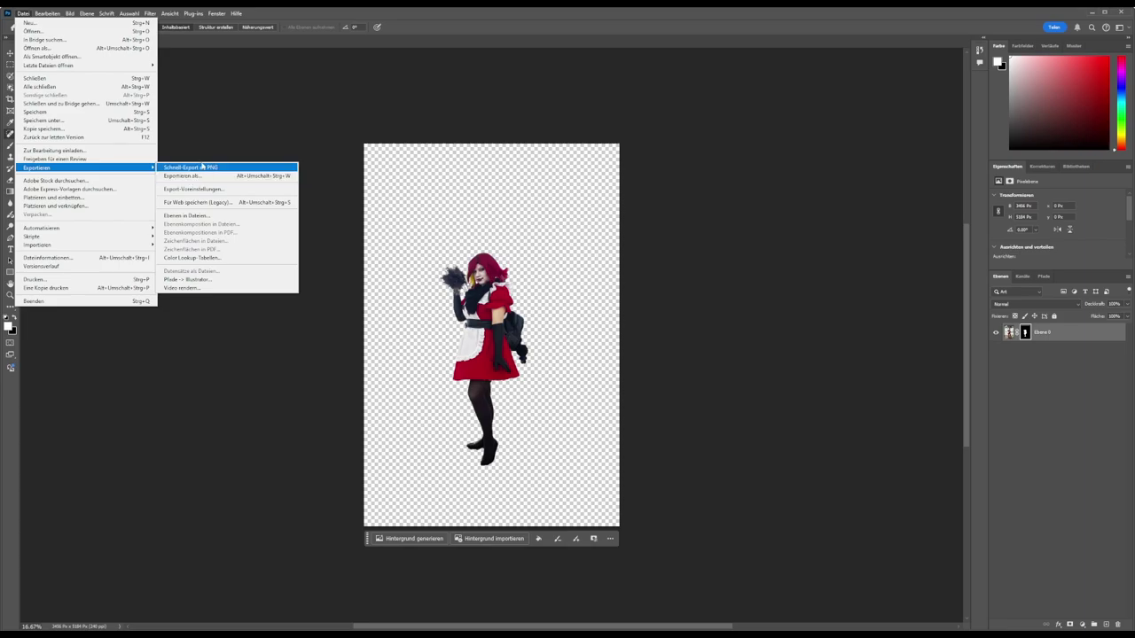
click(437, 71)
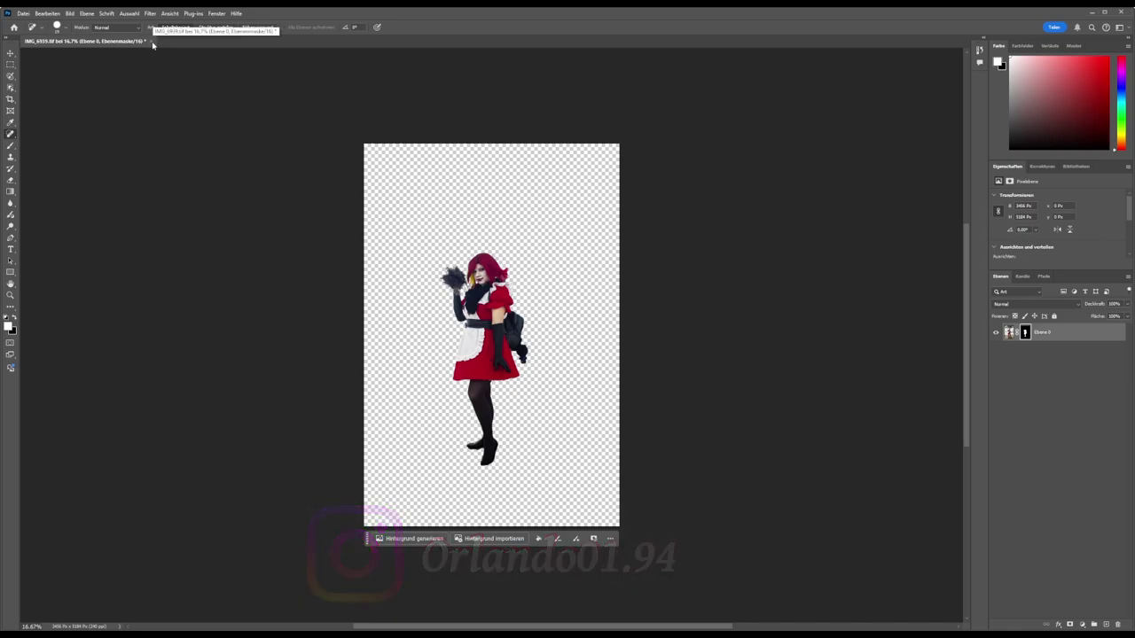
click(148, 41)
click(577, 243)
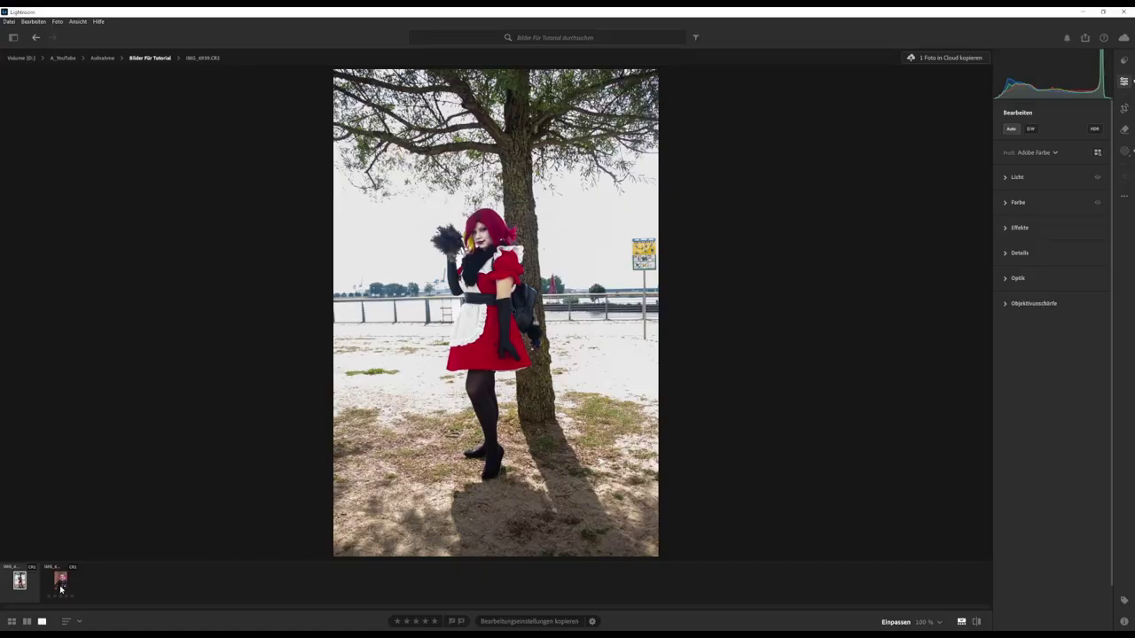
Select the pink-haired portrait IMG_4711.CR2 and apply Auto tone correction to brighten it
click(70, 580)
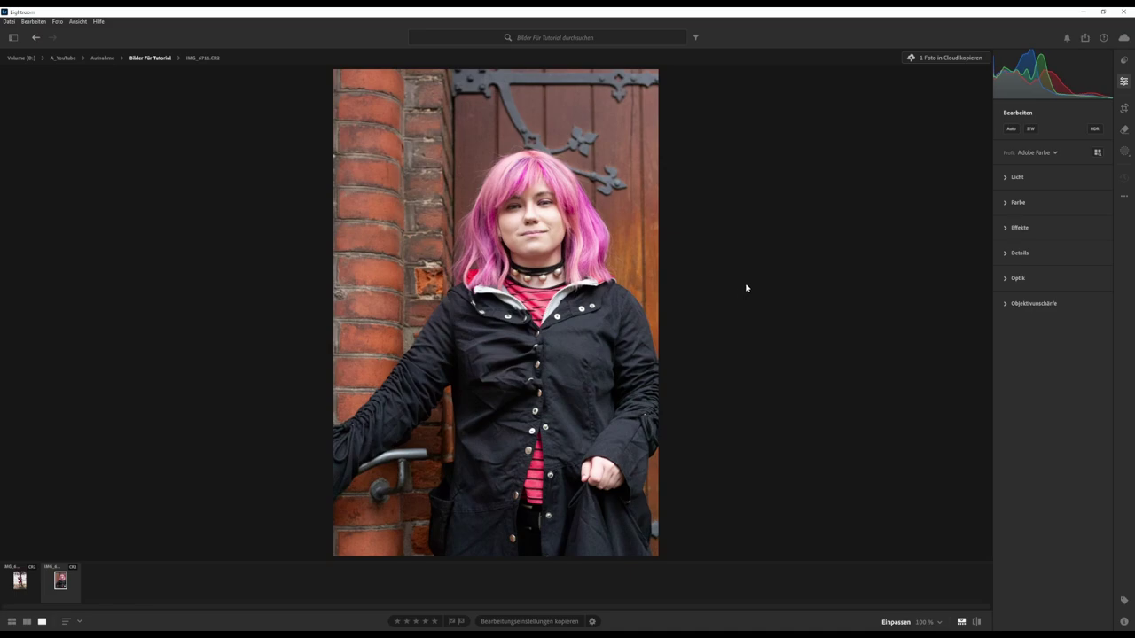
click(1013, 130)
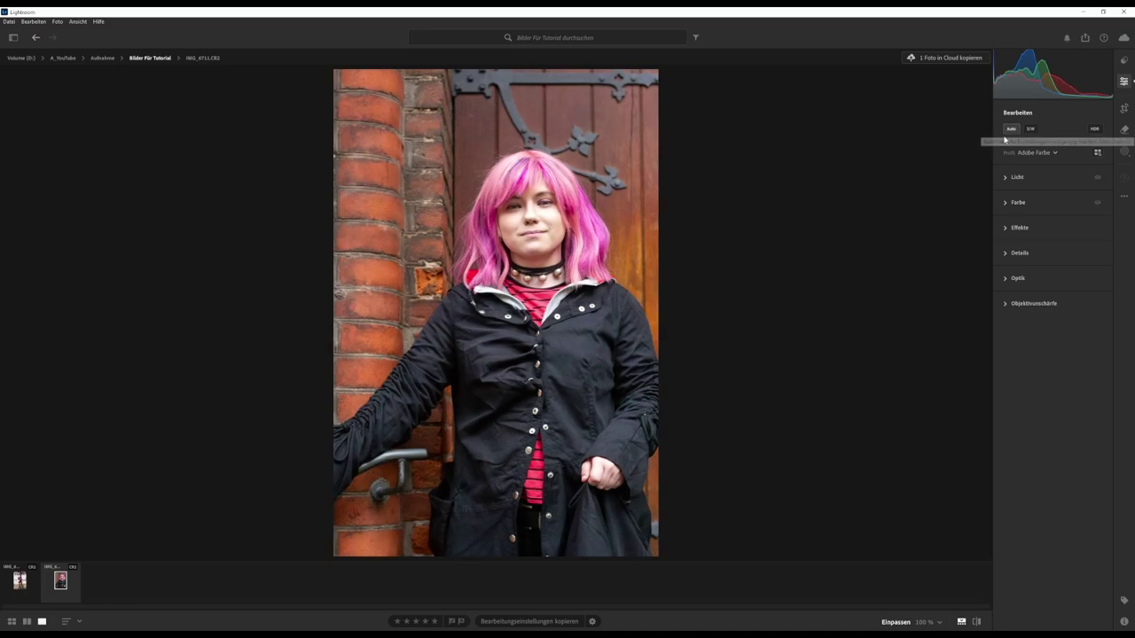
click(1005, 178)
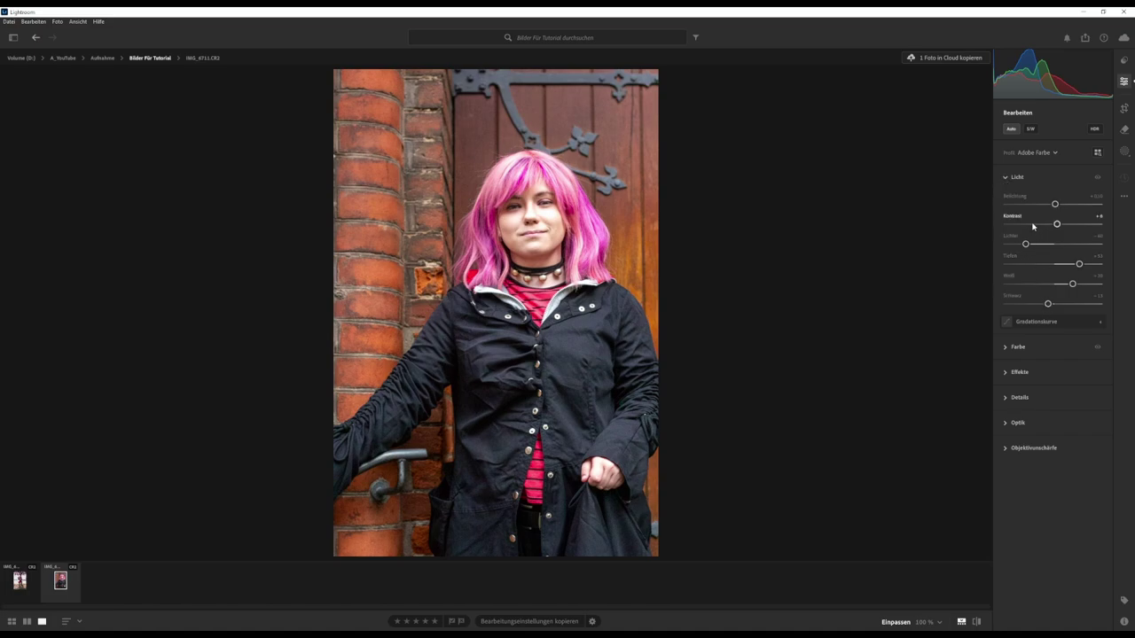
click(1006, 177)
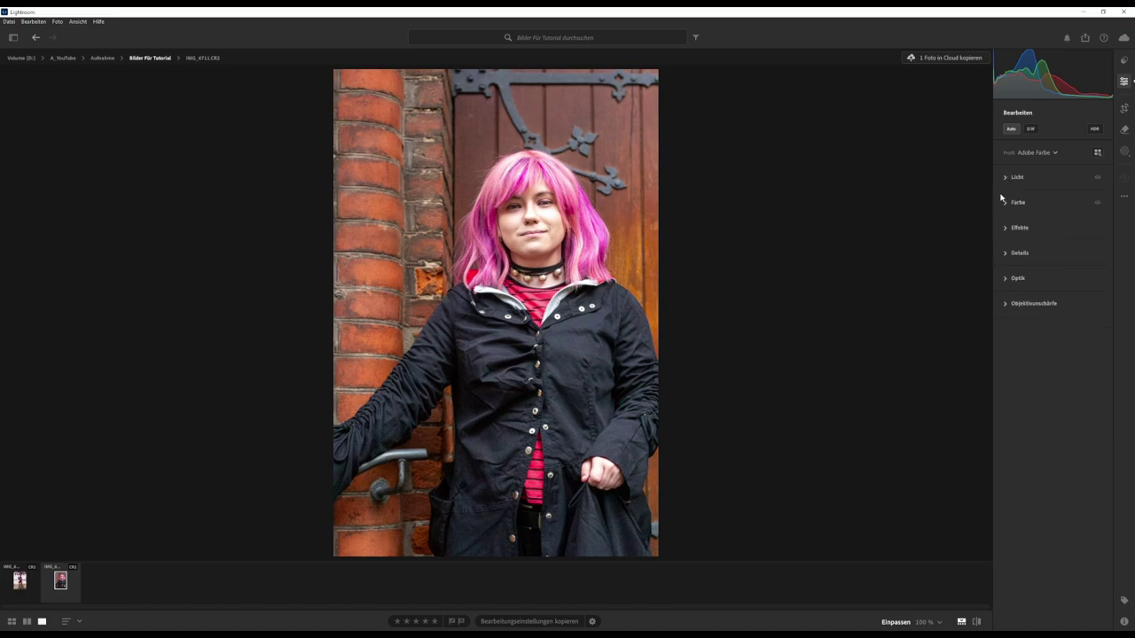
Add a subject mask on the woman, adjusting her exposure and setting contrast to +2
click(1124, 152)
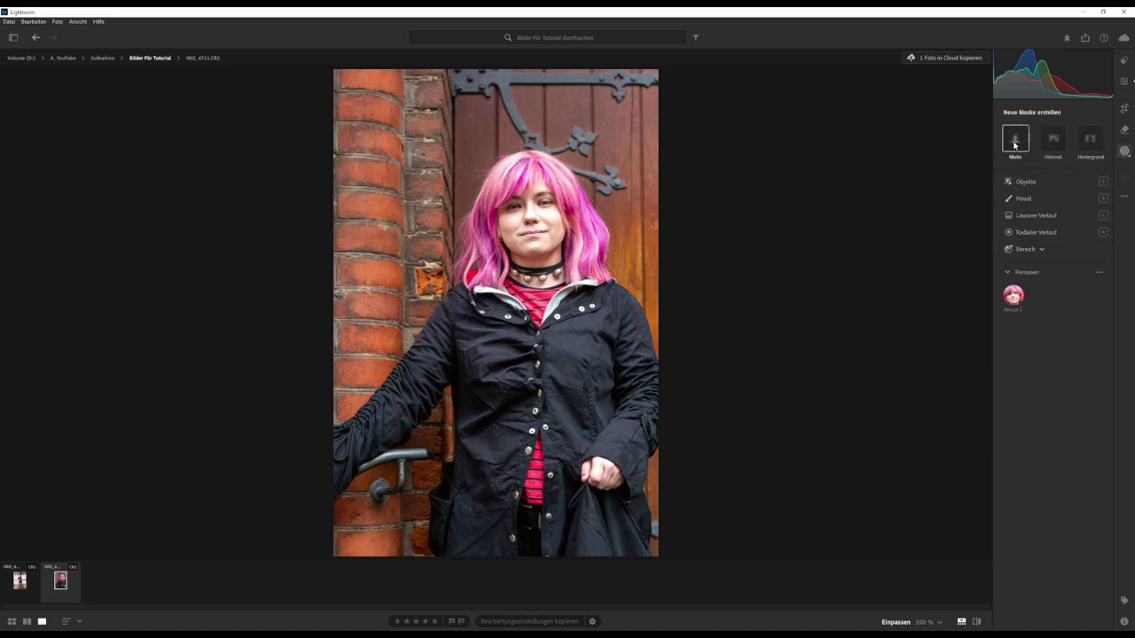
click(1015, 145)
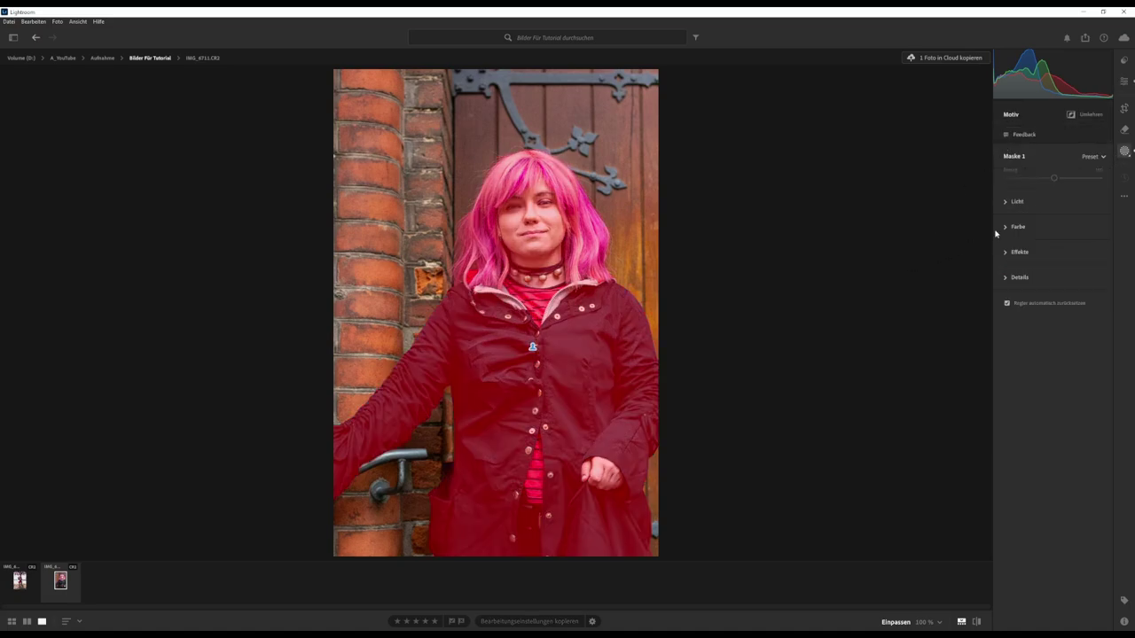
click(1004, 202)
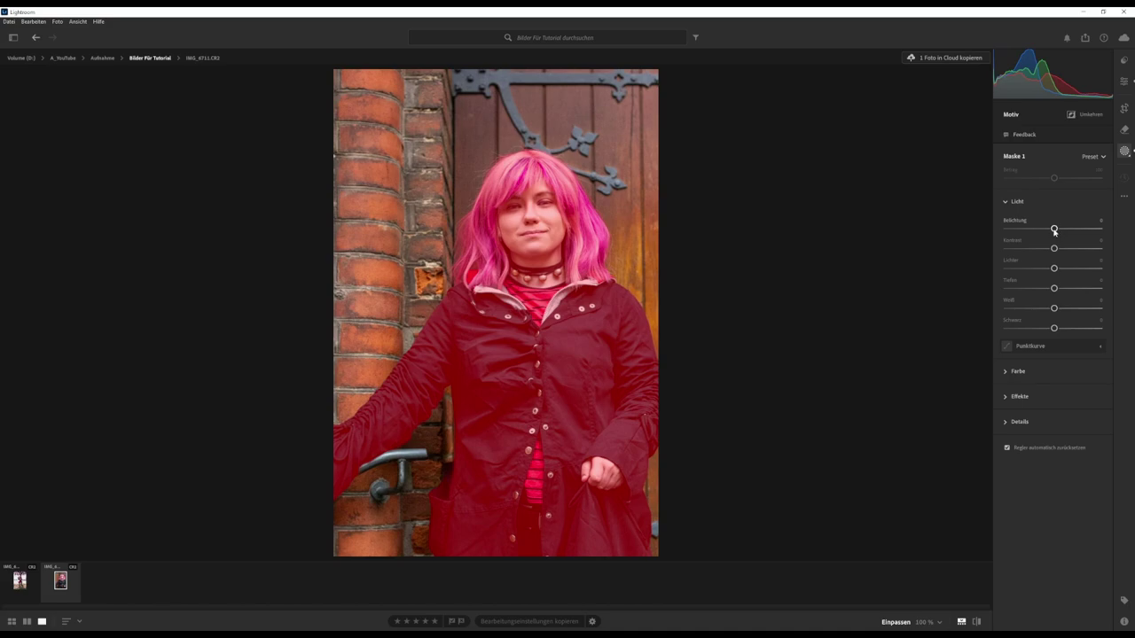
drag(1053, 229, 1053, 230)
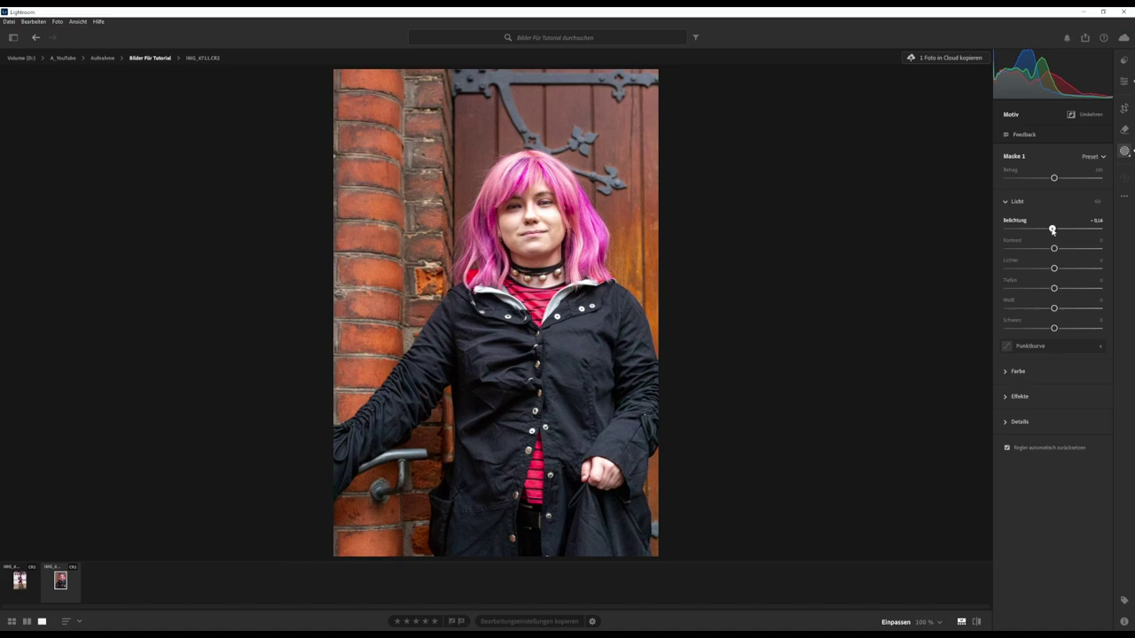
drag(1054, 249, 1054, 248)
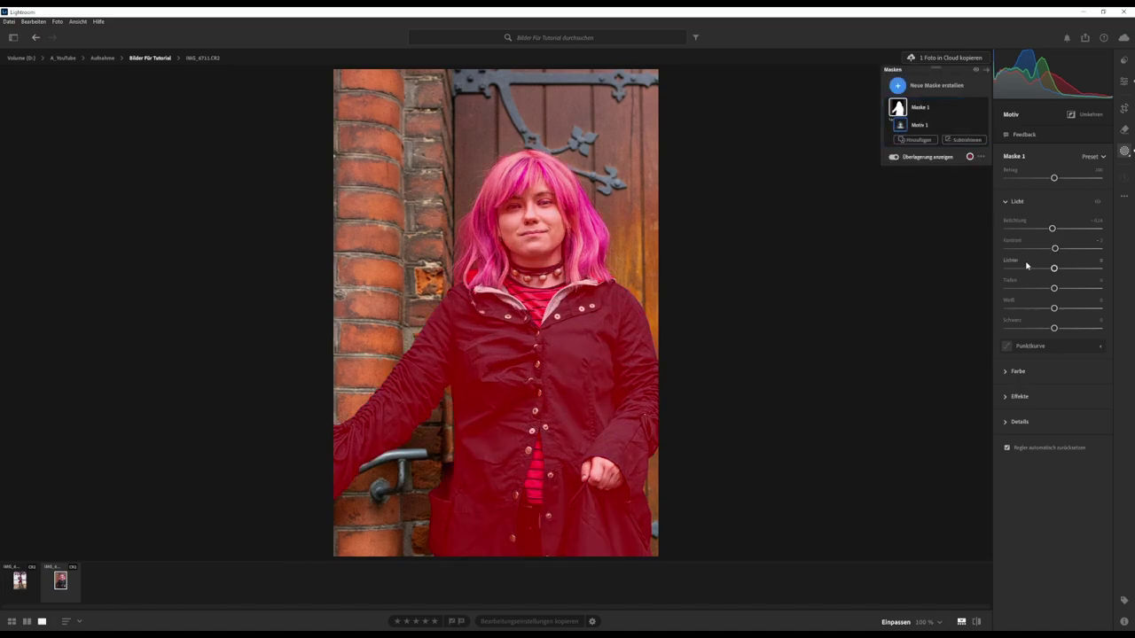
key(Up)
key(Up)
key(Up)
click(1117, 85)
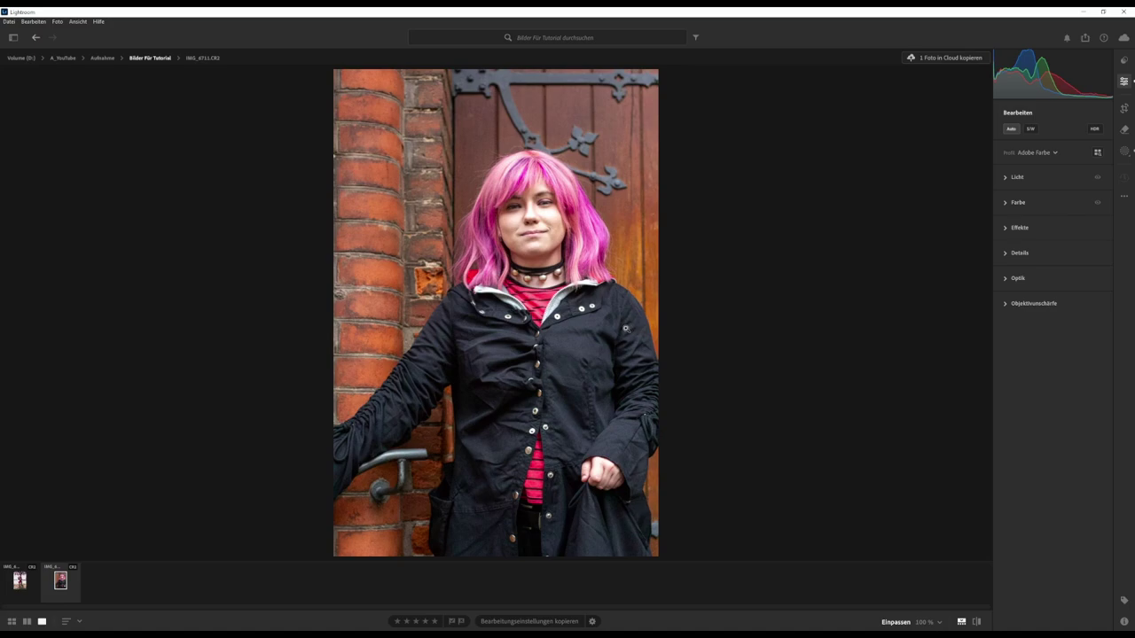
Open the pink-haired portrait in Photoshop, converted to the working colour space
right_click(510, 372)
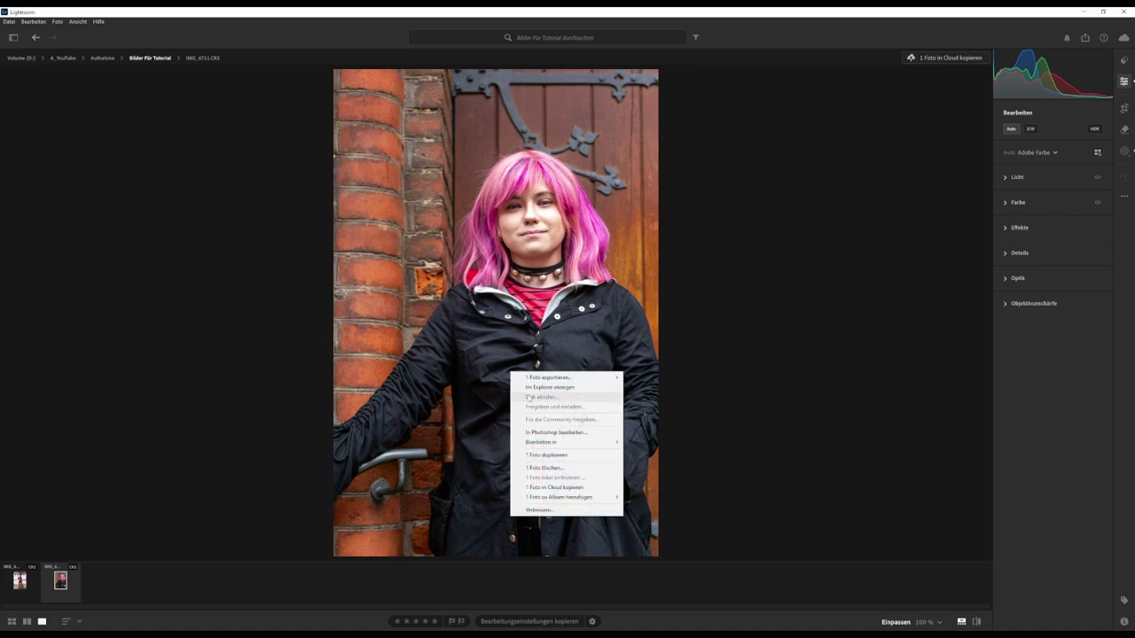
click(567, 433)
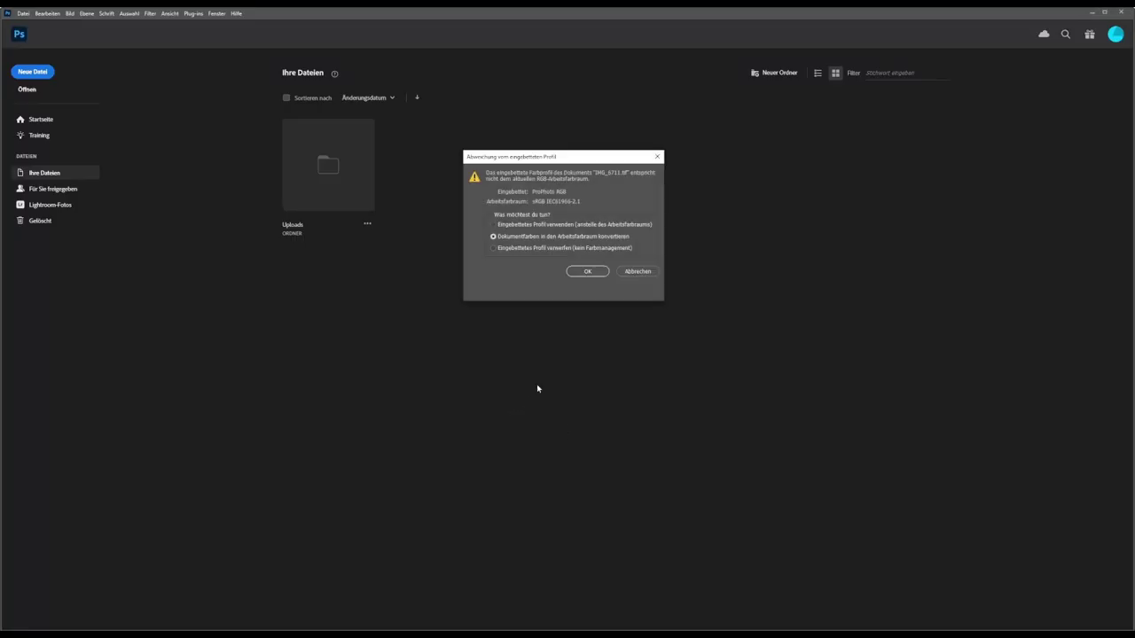
click(586, 271)
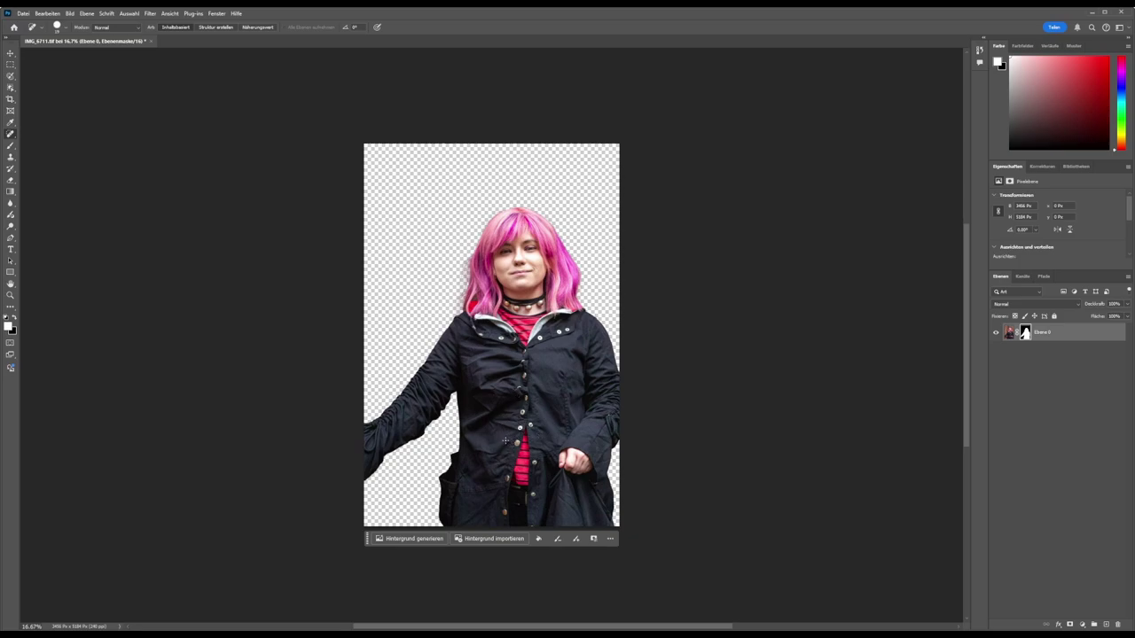
Quick-export the transparent portrait cutout as a PNG file
click(24, 13)
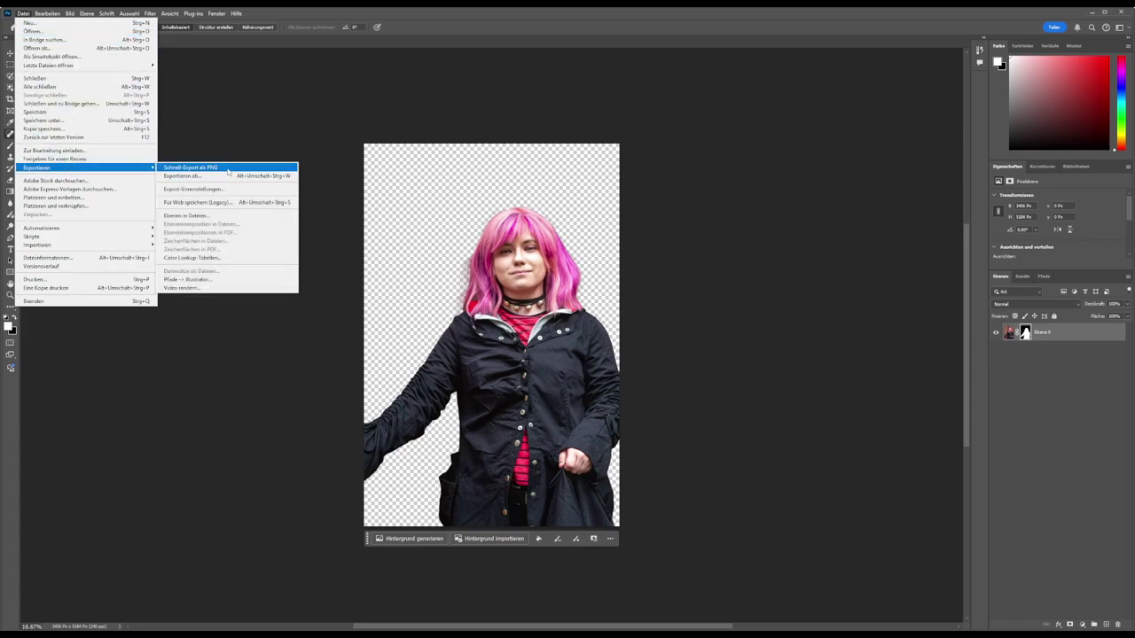
mouse_move(37, 167)
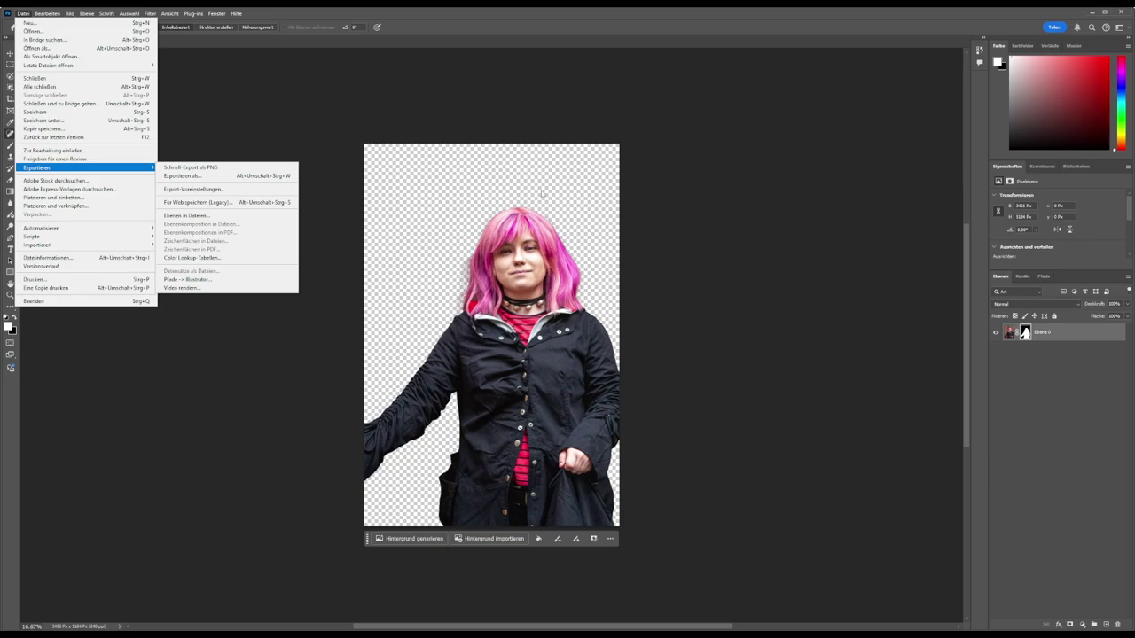
click(680, 203)
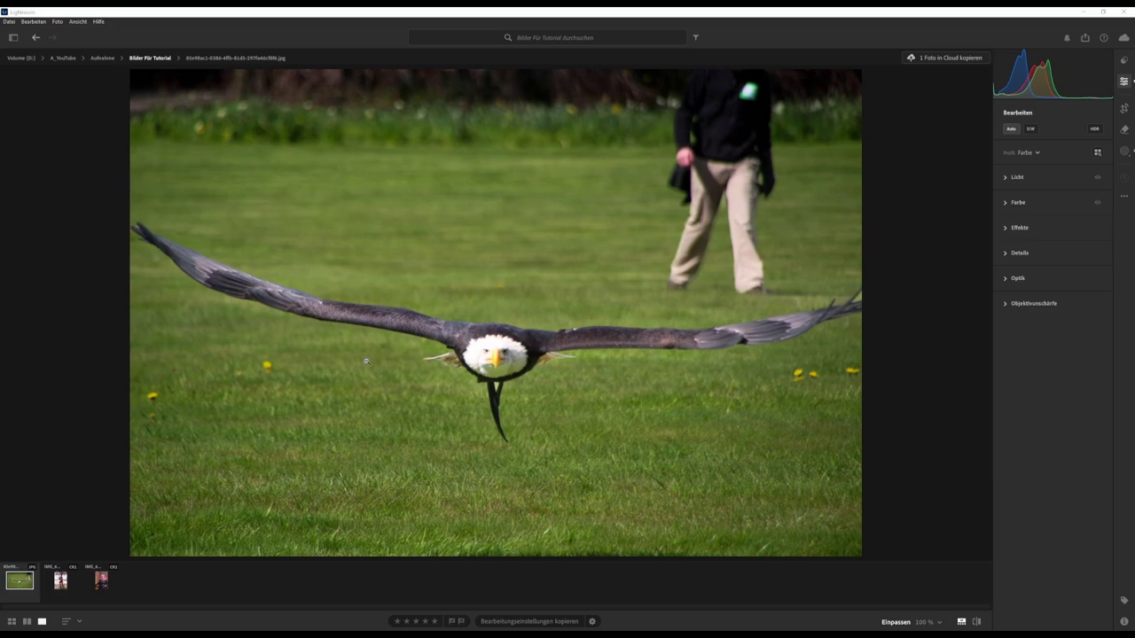
Open the eagle photo in Photoshop, converted to the working colour space
right_click(498, 342)
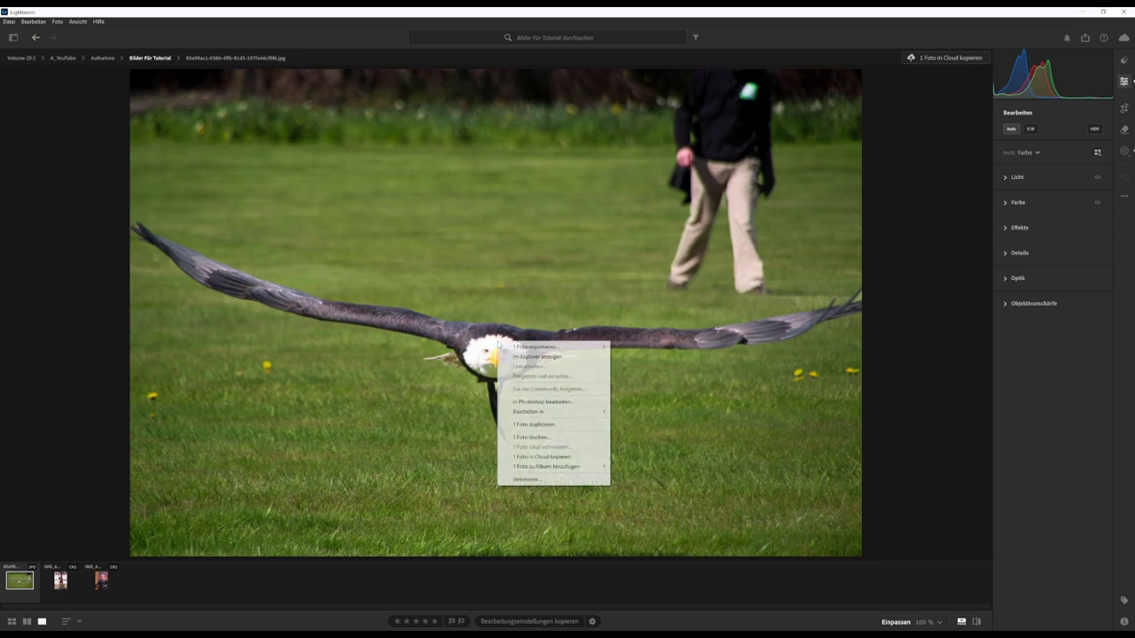
click(543, 402)
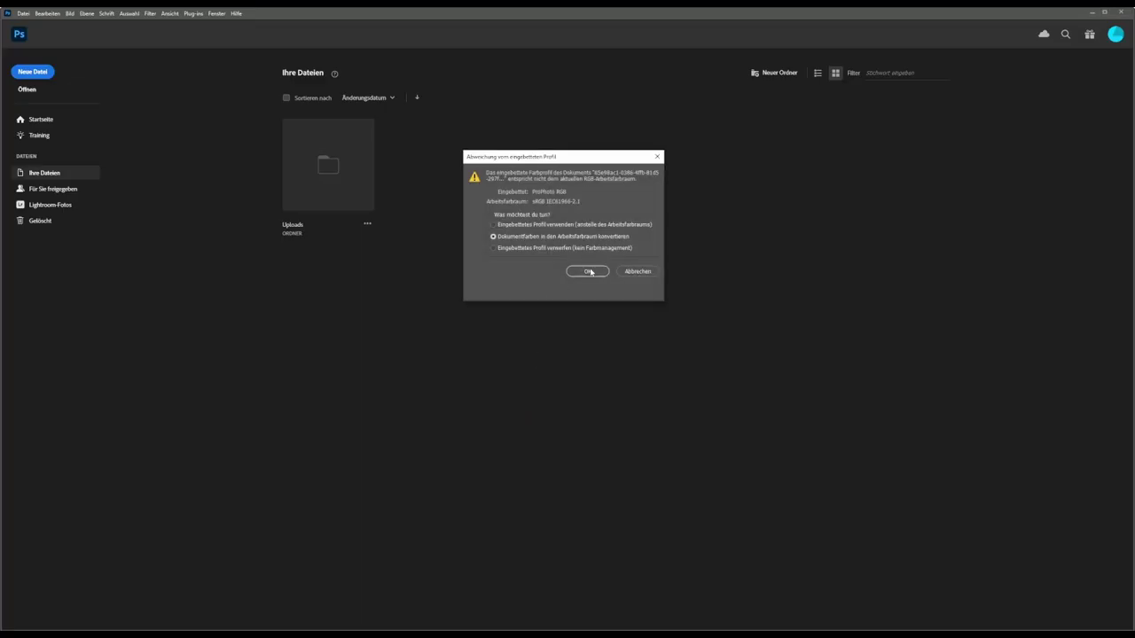
click(591, 272)
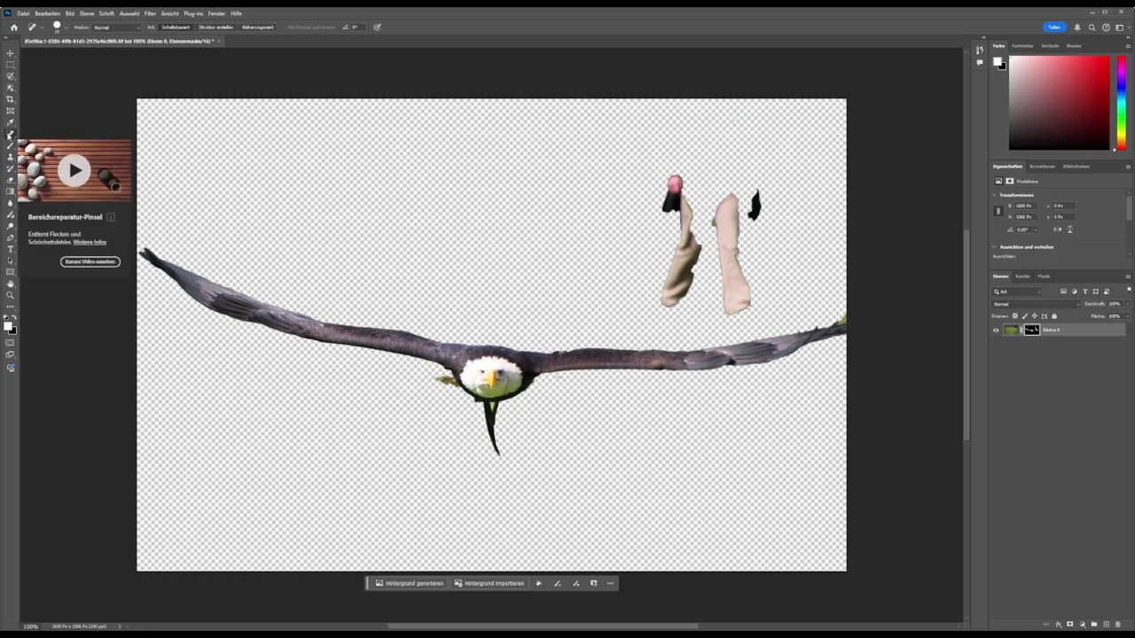
With the Spot Healing Brush, paint out the pink blob and the person's leftover legs
right_click(10, 134)
click(58, 133)
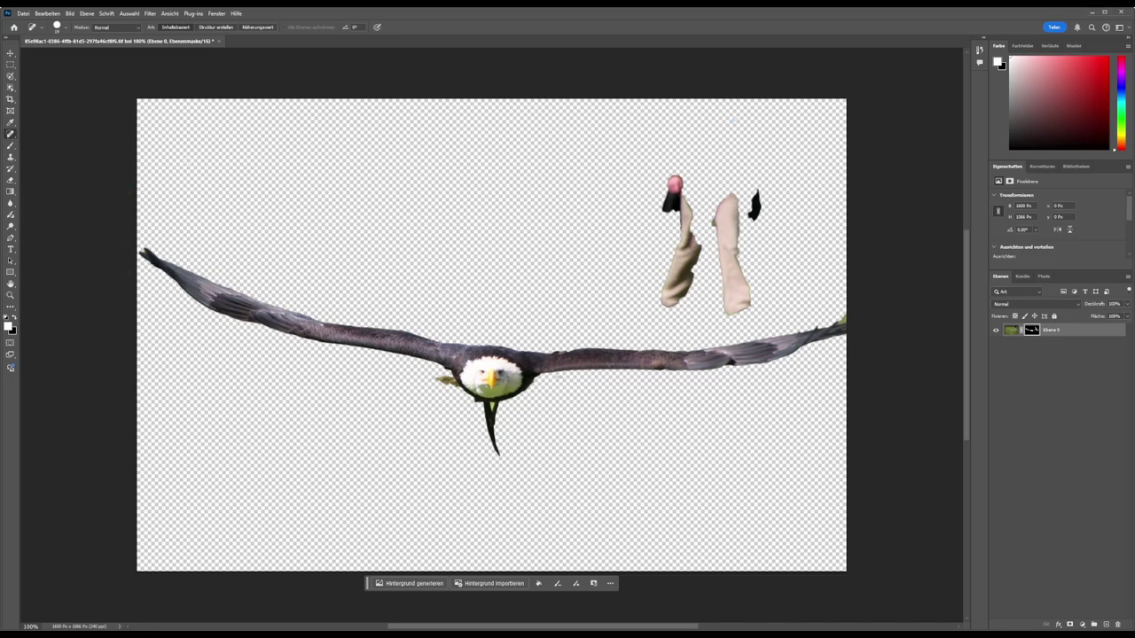
drag(675, 176, 683, 233)
drag(683, 234, 694, 251)
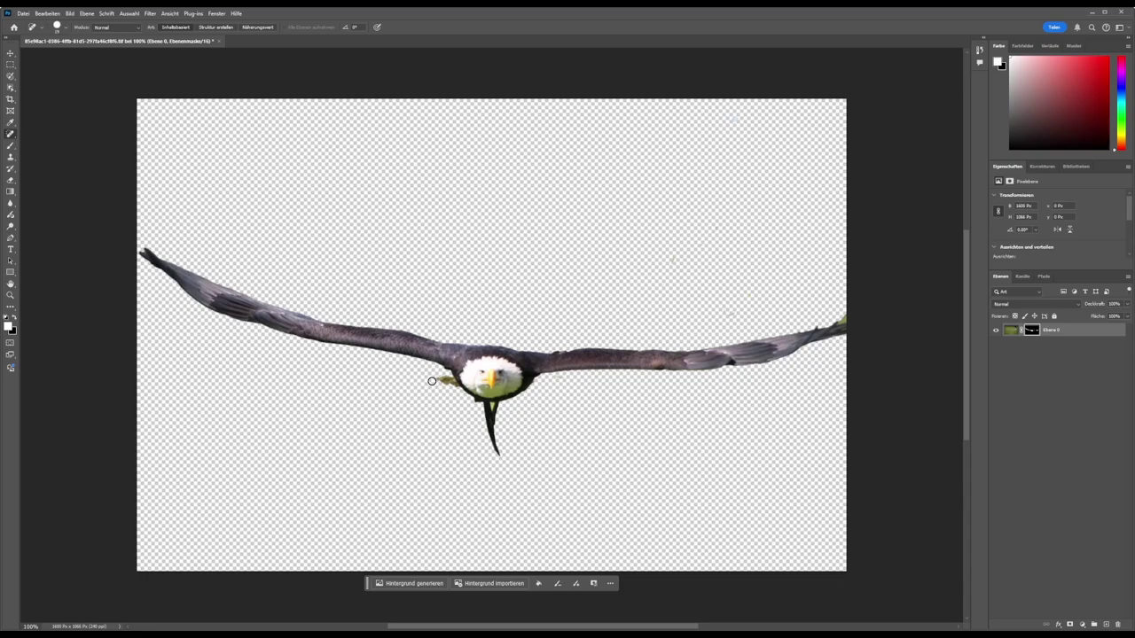
Paint out the green fringes beside the eagle's head and at the right wing tip
drag(432, 381, 450, 381)
drag(431, 383, 425, 388)
drag(839, 315, 842, 323)
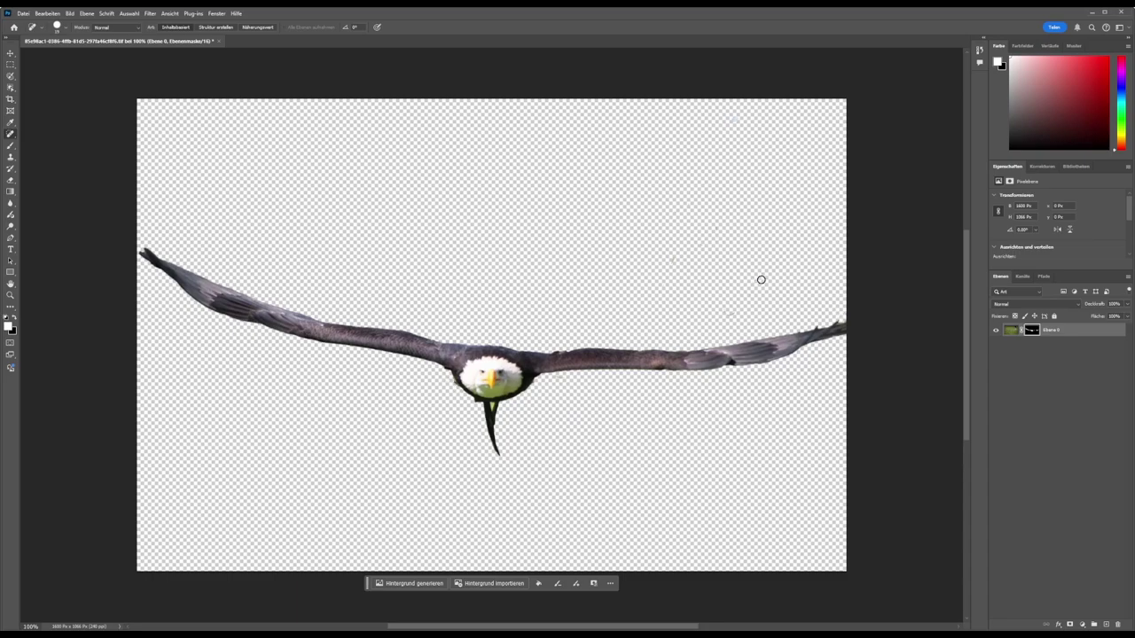